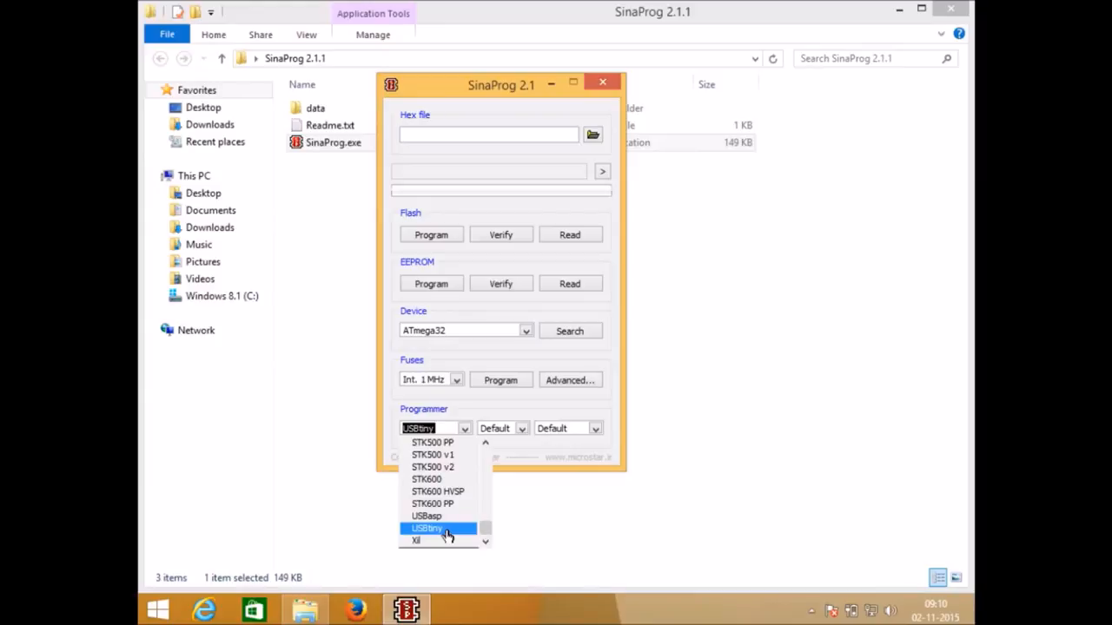
Select USBtiny as the programmer and search for the connected device
click(445, 530)
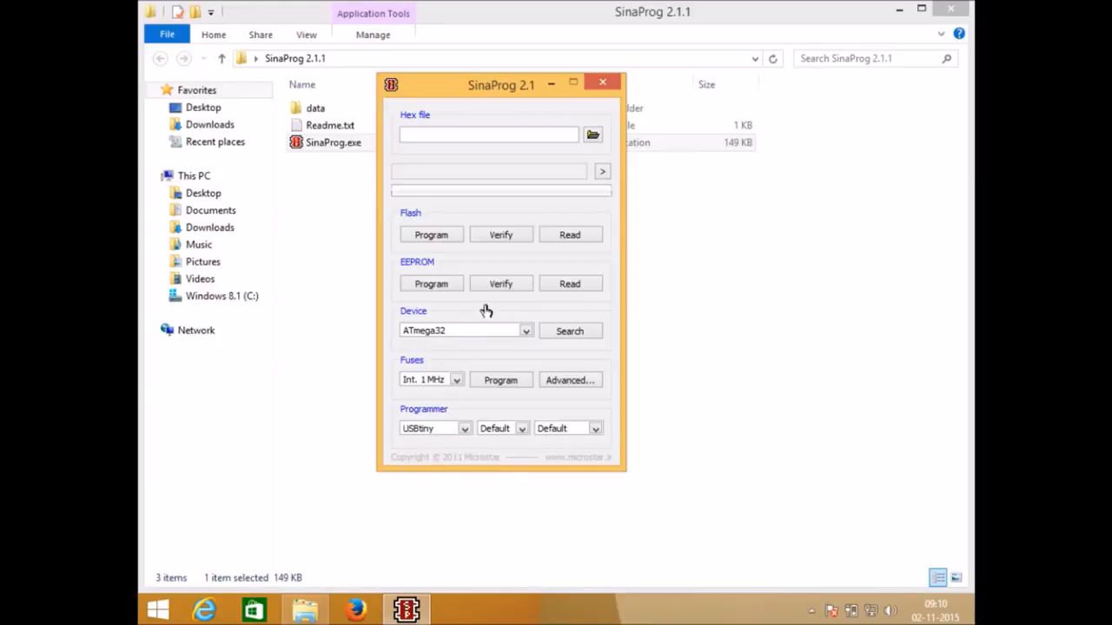
click(567, 331)
Set the clock fuse option to Int. 4 MHz and program the fuses
click(458, 382)
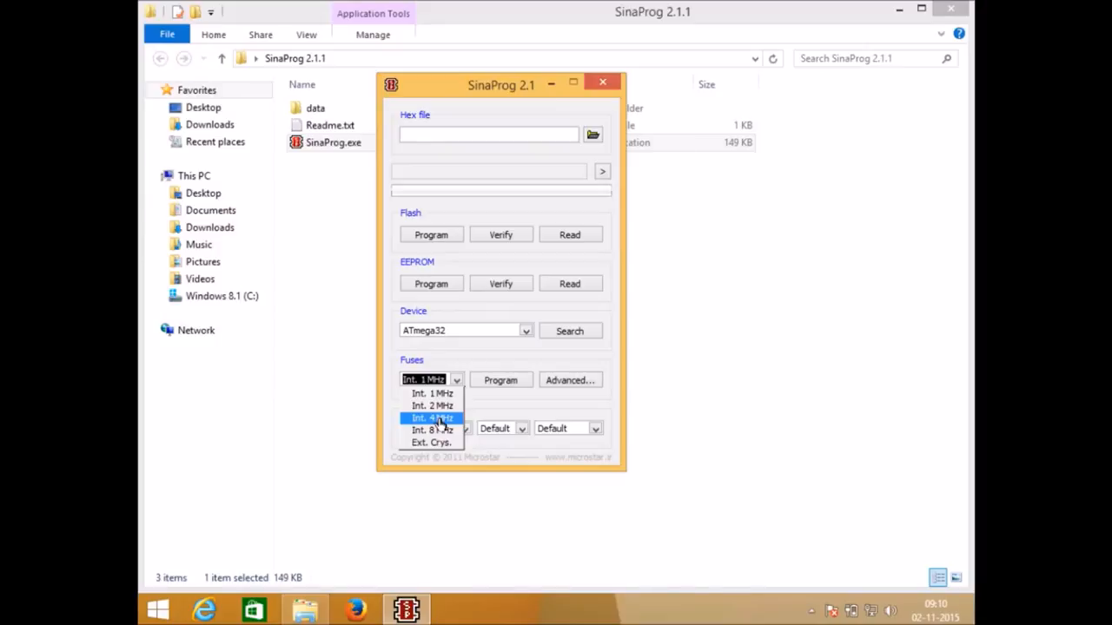
click(479, 395)
click(452, 383)
click(448, 421)
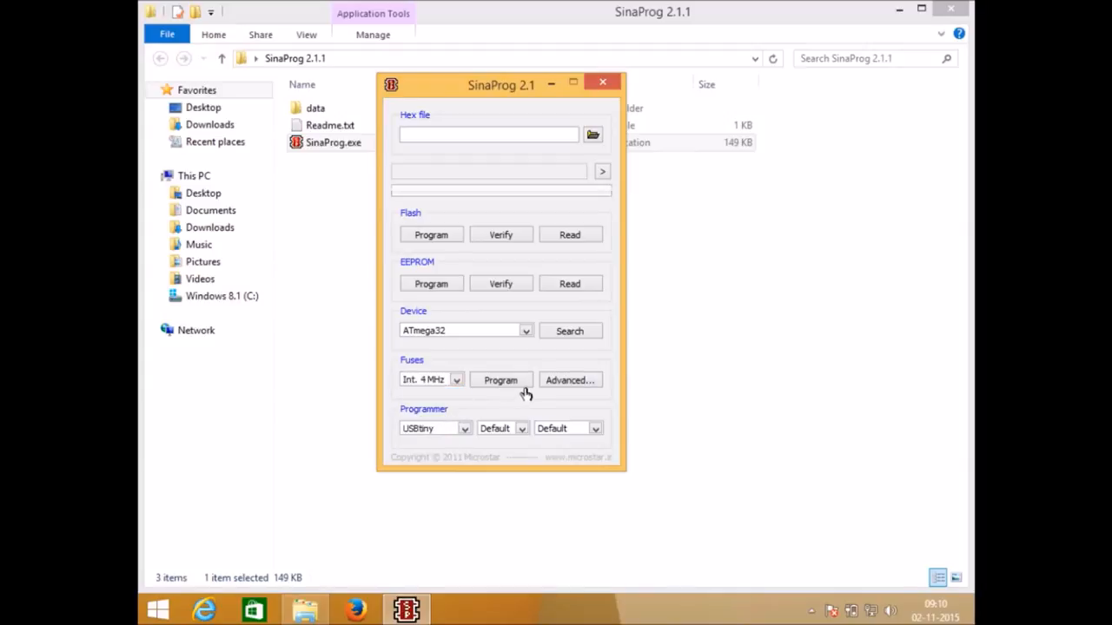
click(498, 382)
Change the clock fuse option to Int. 8 MHz and program the fuses
click(456, 380)
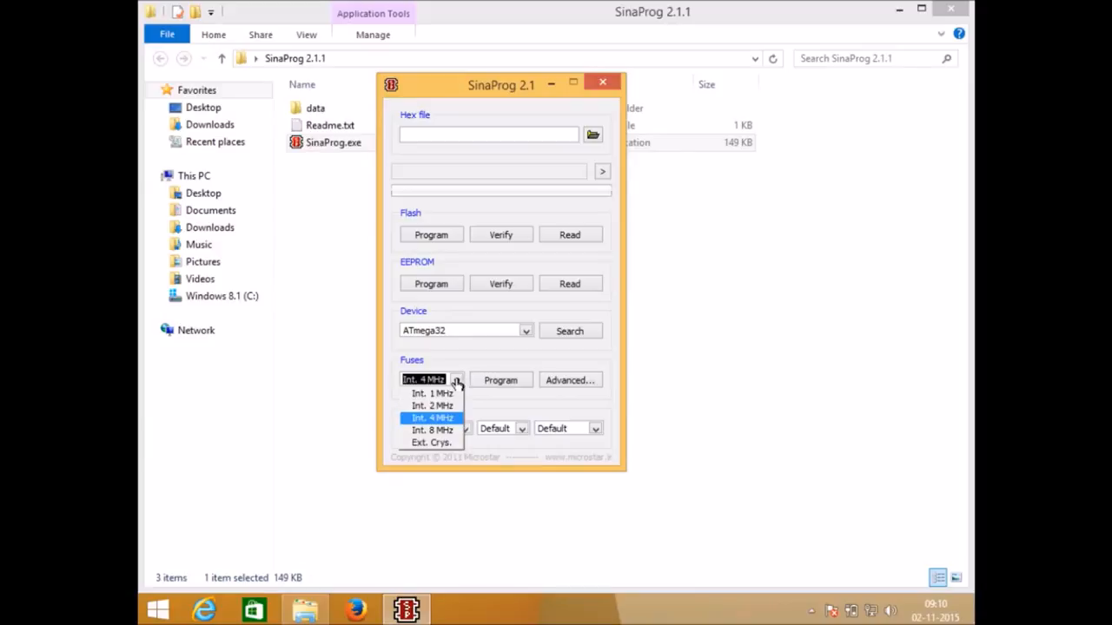
click(443, 430)
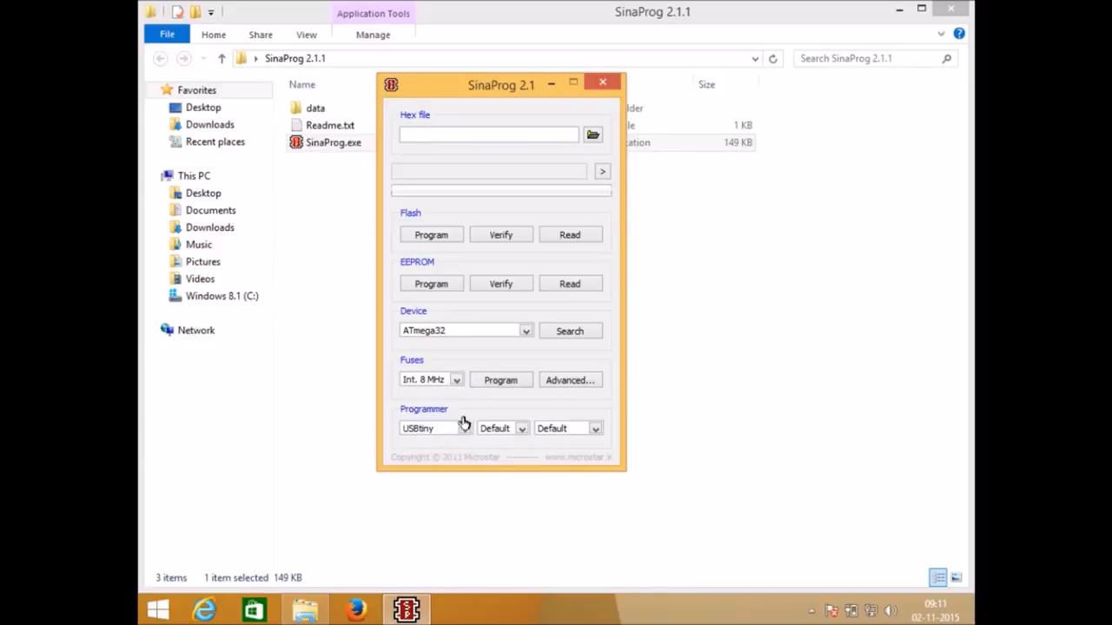
click(502, 387)
Change the clock fuse option to Ext. Crys. and program the fuses
click(457, 381)
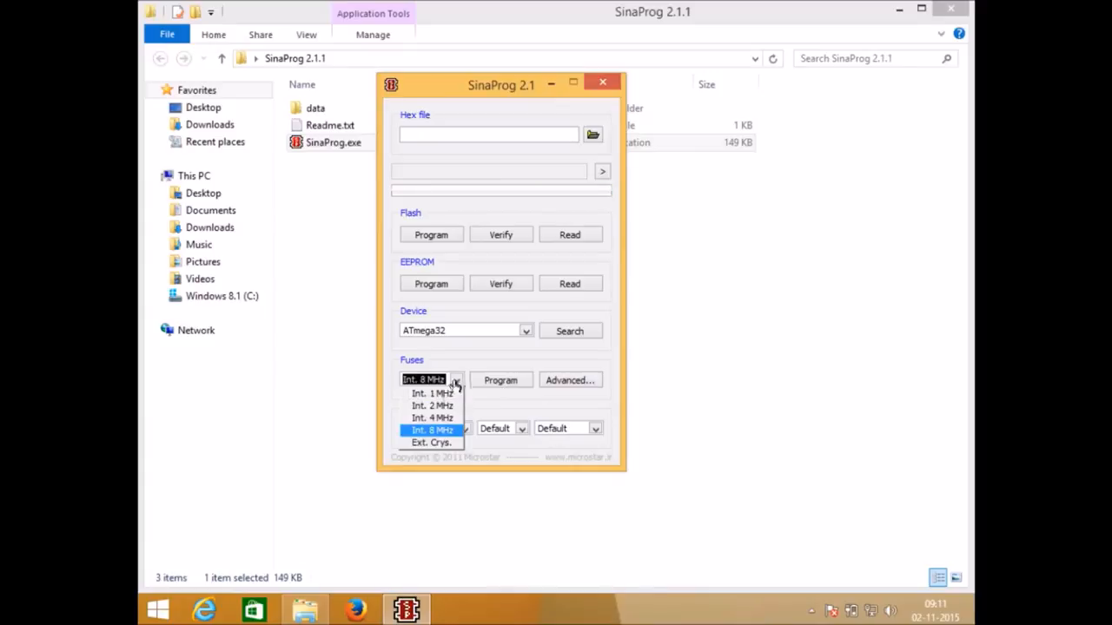
click(439, 444)
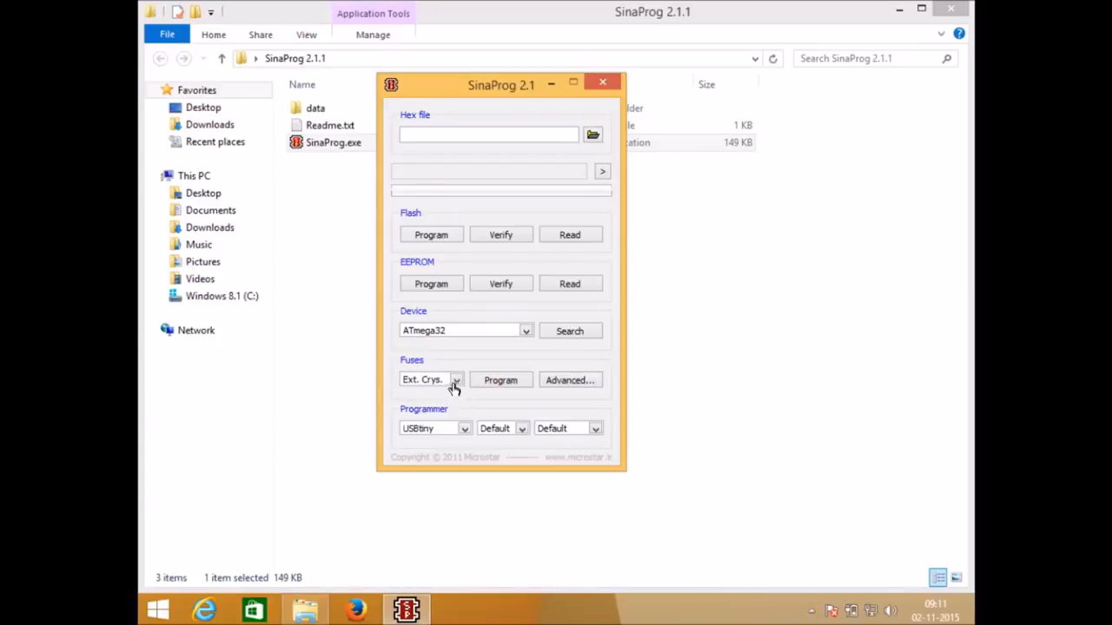
click(498, 385)
Return the clock fuse option to Int. 4 MHz and program the fuses again
click(457, 382)
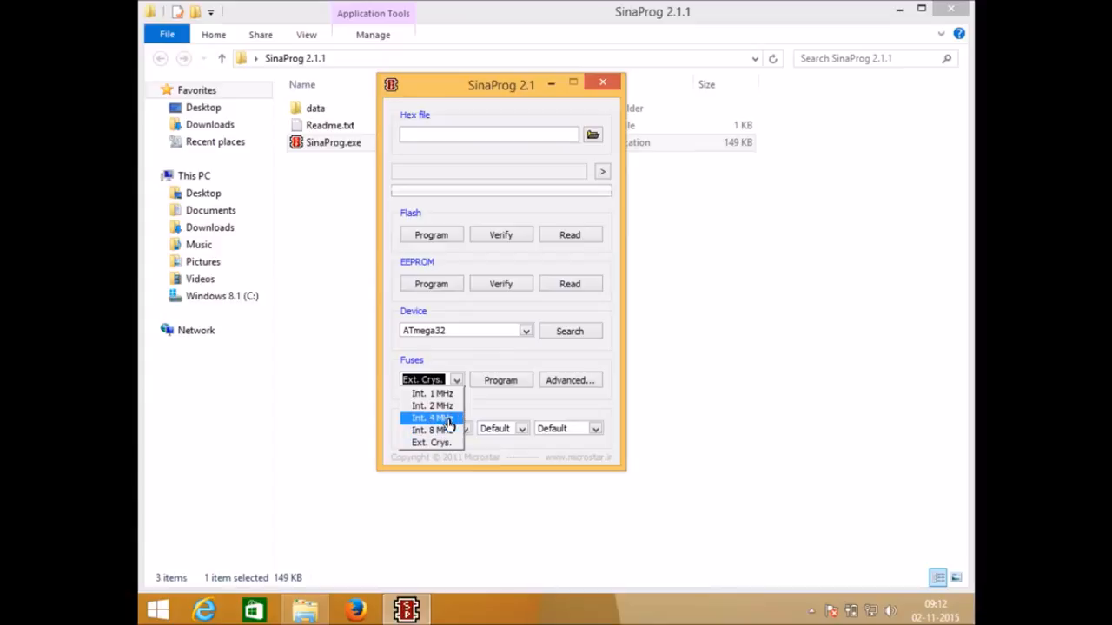
click(447, 418)
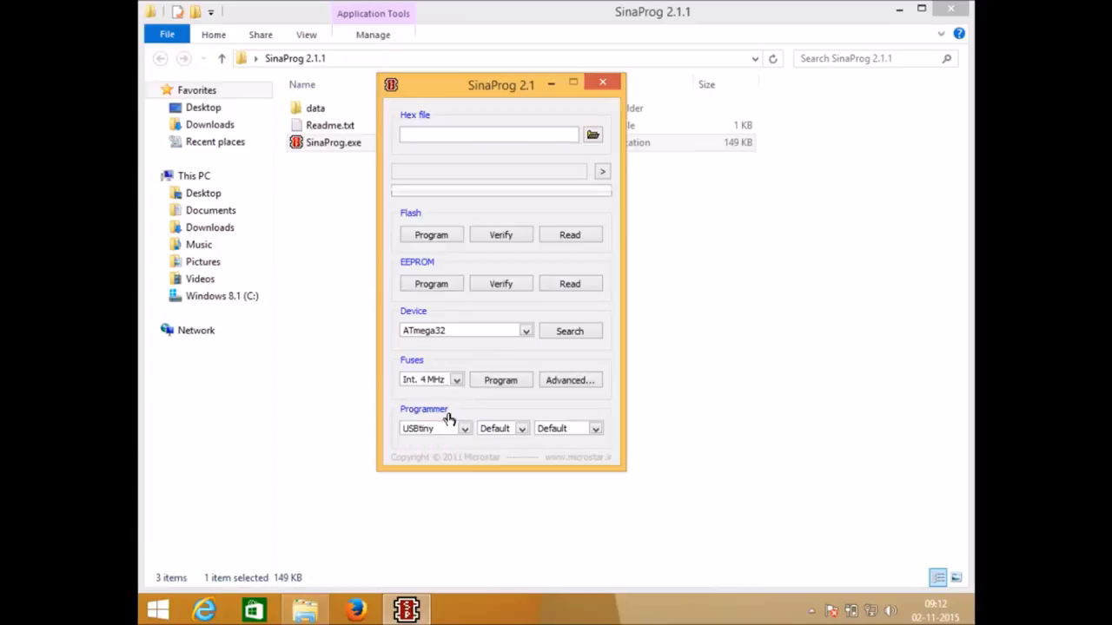
click(500, 382)
In the advanced high fuse byte settings, toggle the JTAG interface on and back off, accept, and write the fuses to the device
click(567, 381)
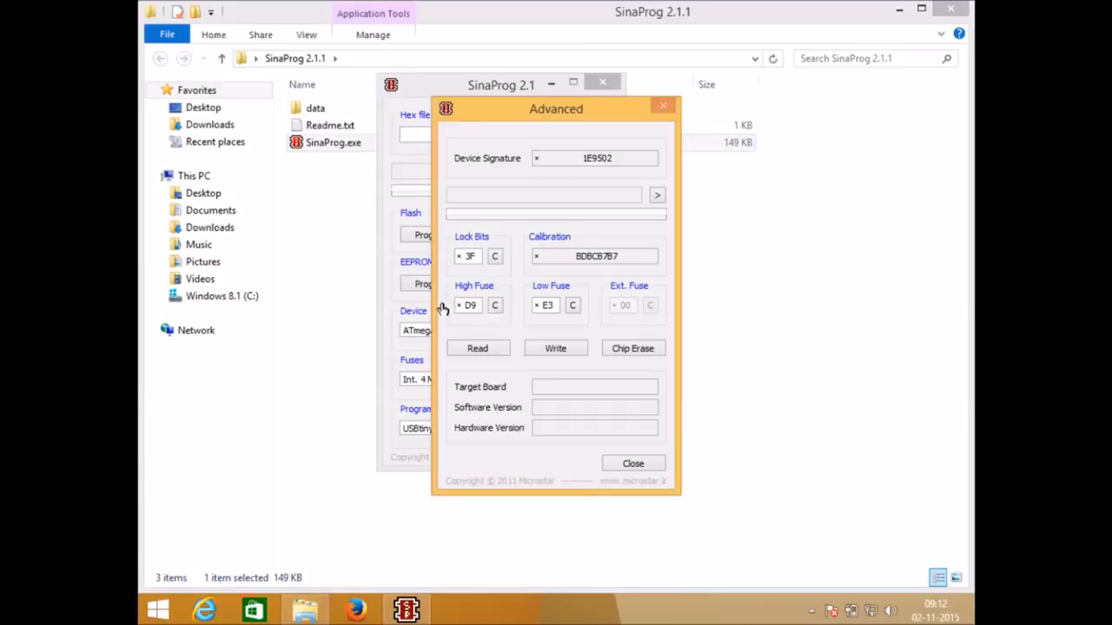
click(495, 306)
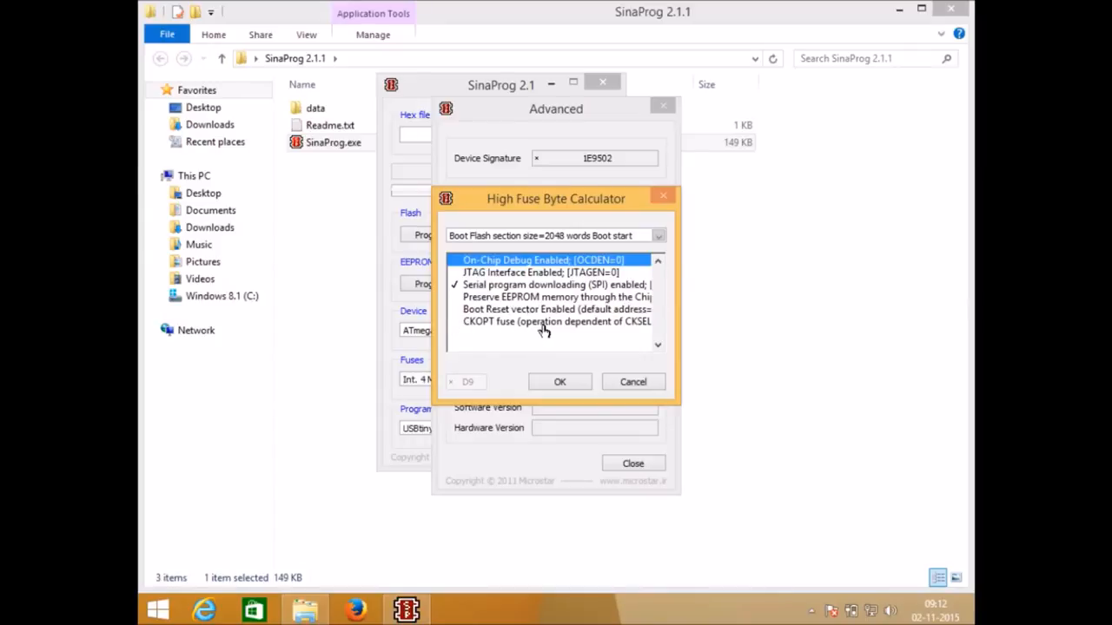
click(456, 273)
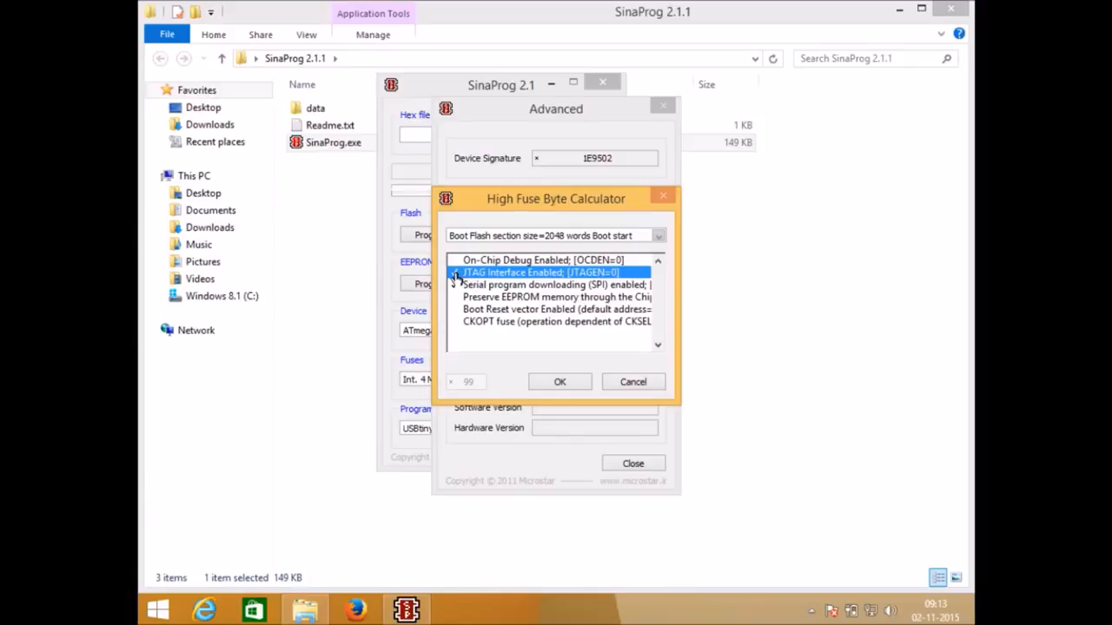
click(560, 381)
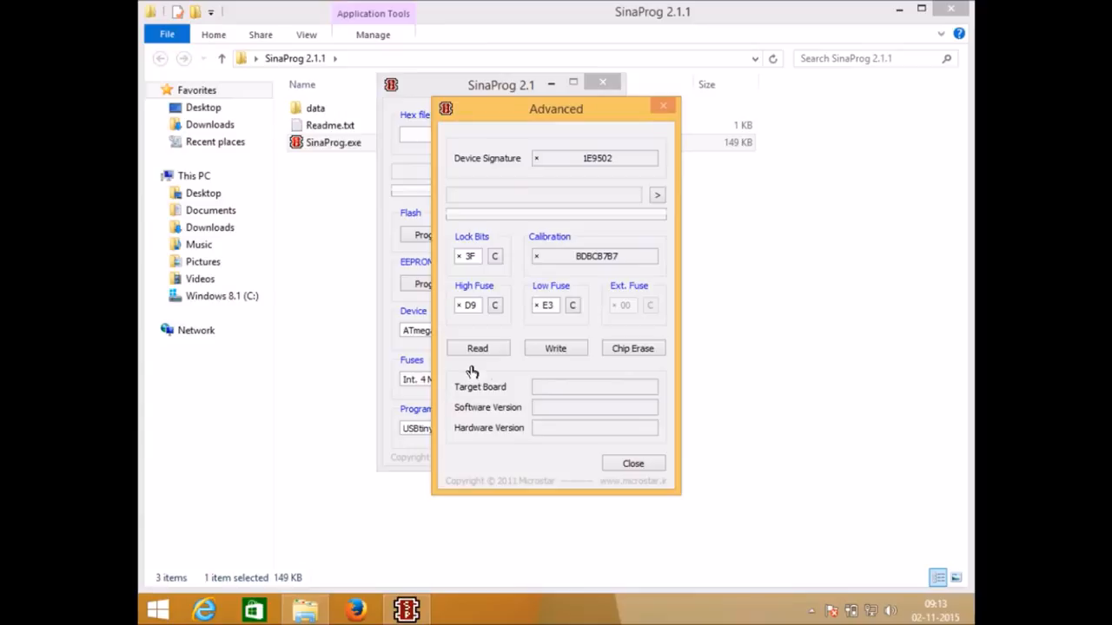
click(563, 351)
Examine the brown-out level and clock source options of the low fuse byte, leaving without changes and closing the advanced settings
click(574, 309)
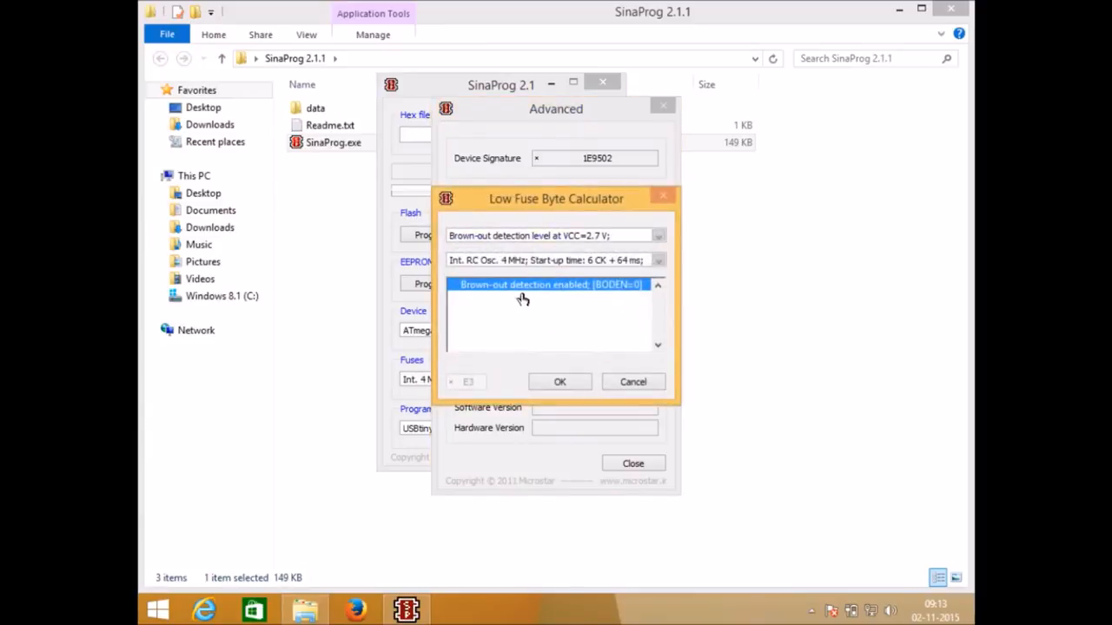
click(659, 236)
click(659, 236)
click(660, 265)
scroll(622, 305, up, 2)
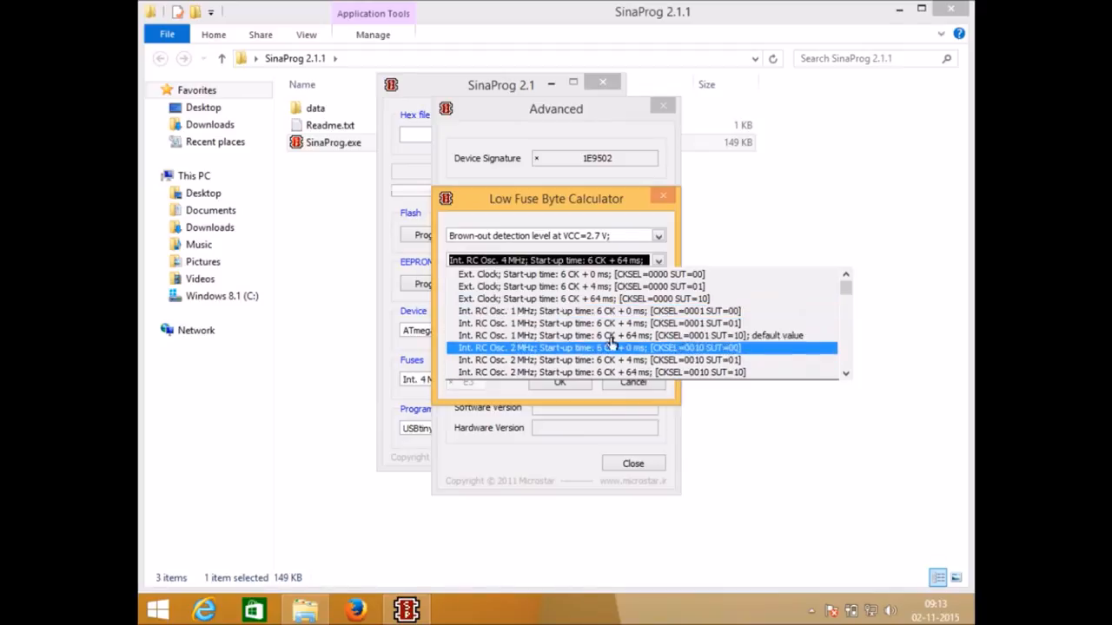
scroll(643, 335, down, 15)
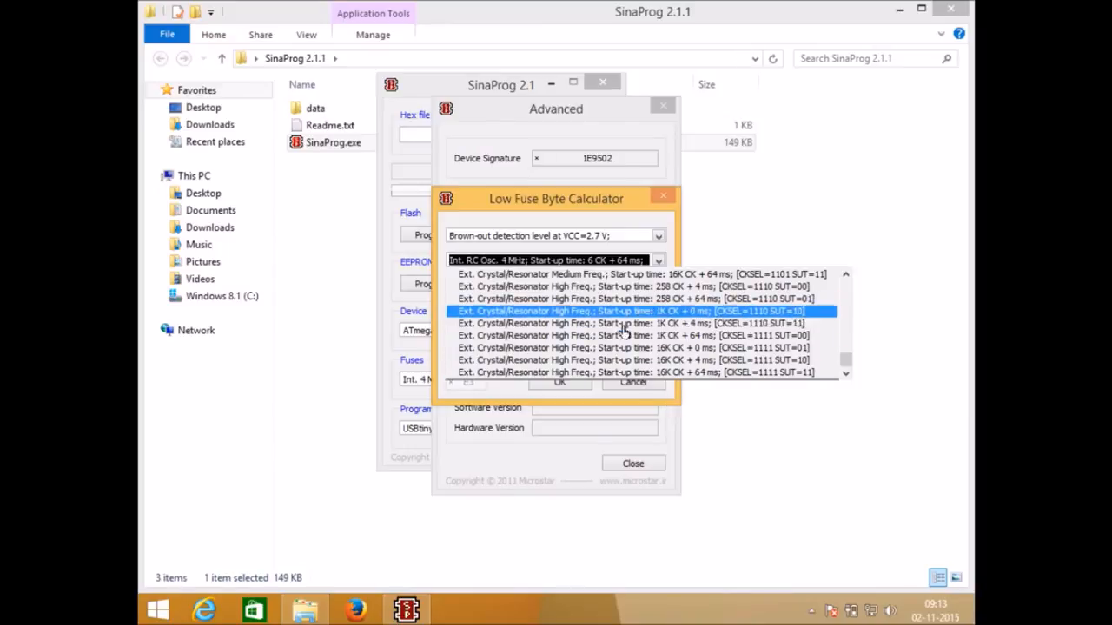
click(681, 401)
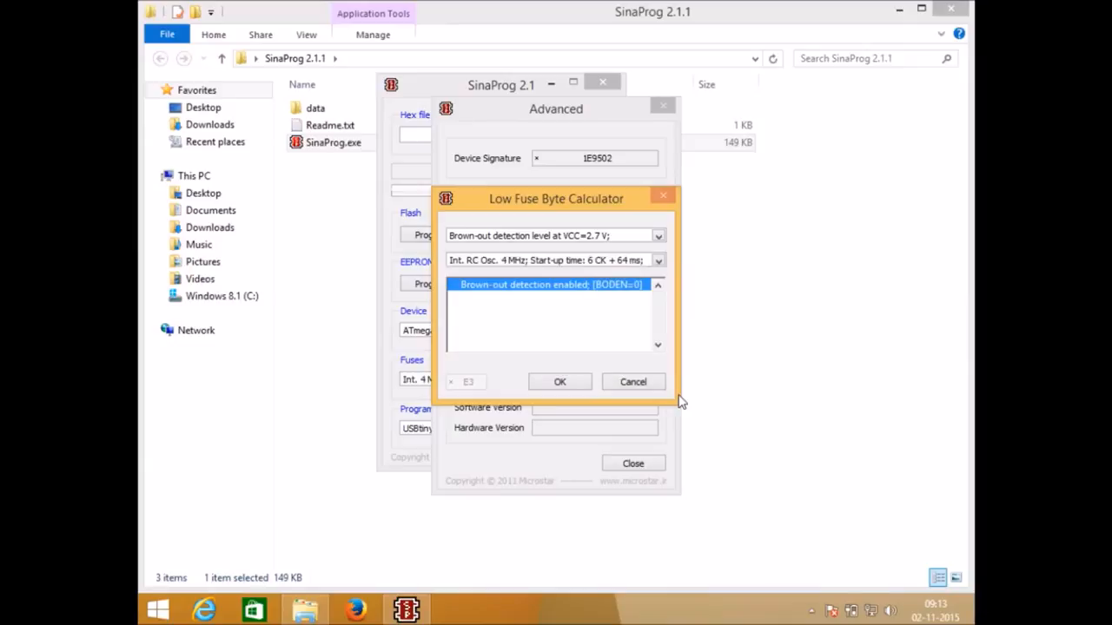
click(633, 382)
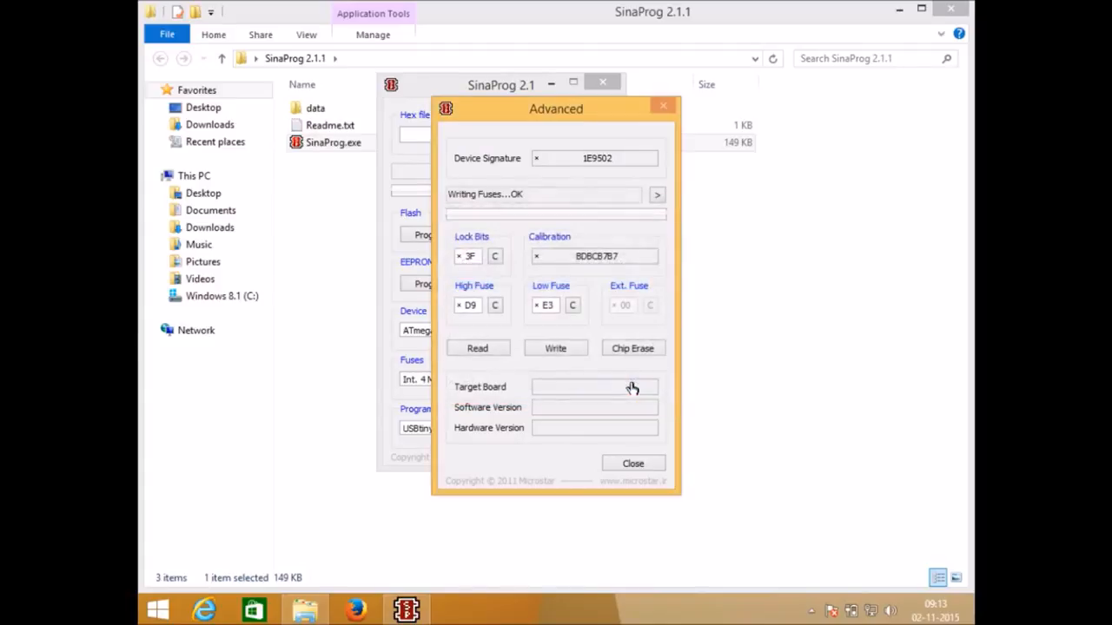
click(635, 465)
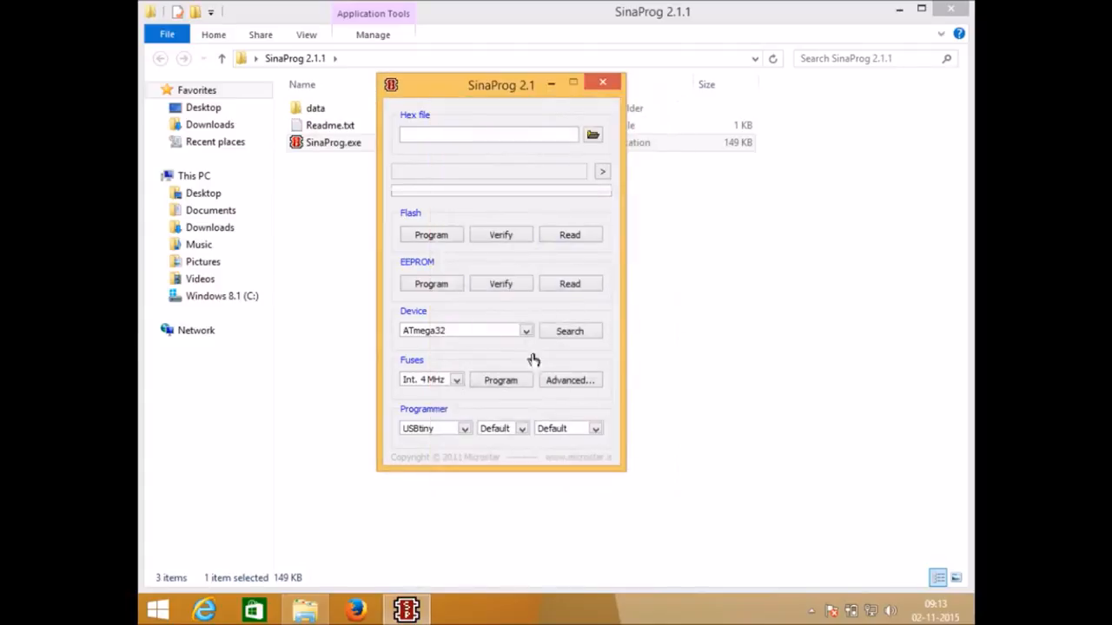
Reopen the advanced high fuse byte settings, review the serial program downloading (SPI) option, and close the dialogs
click(576, 384)
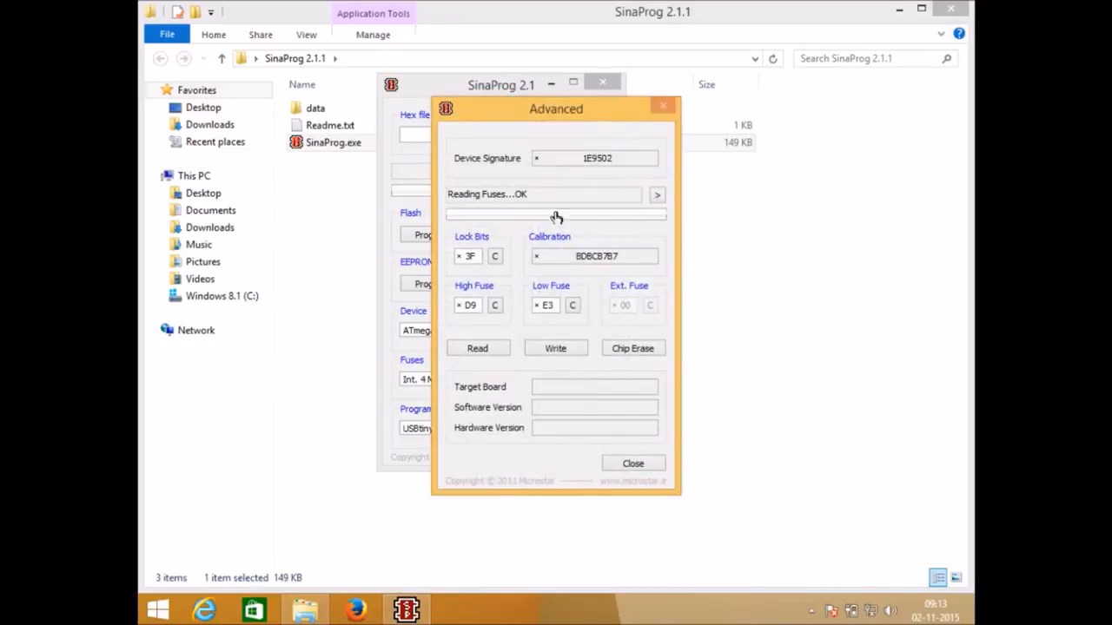
click(494, 305)
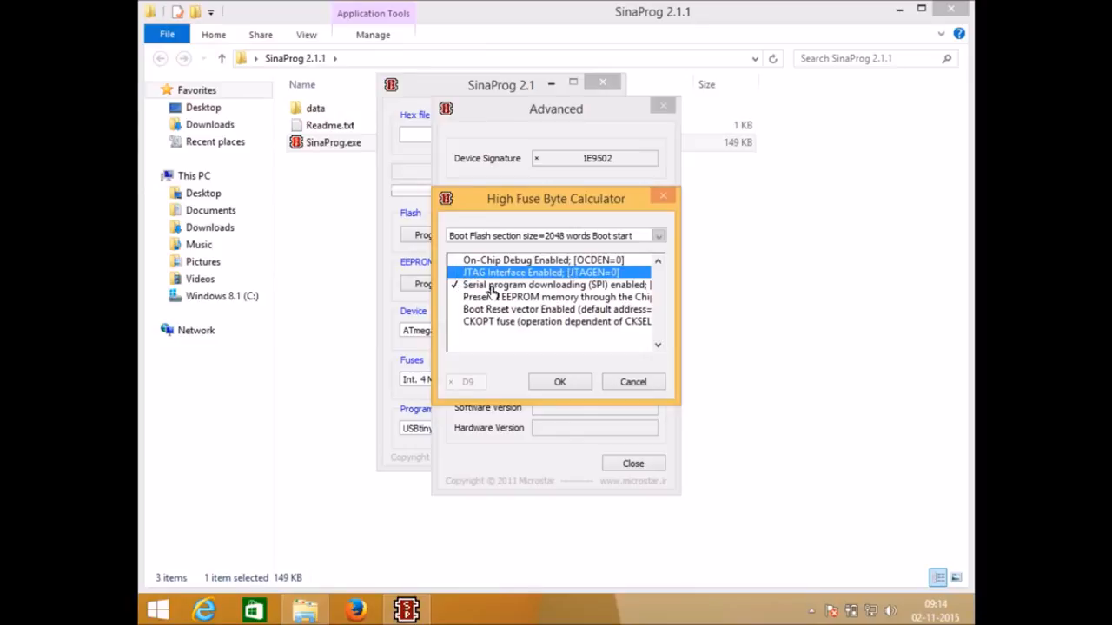
click(492, 288)
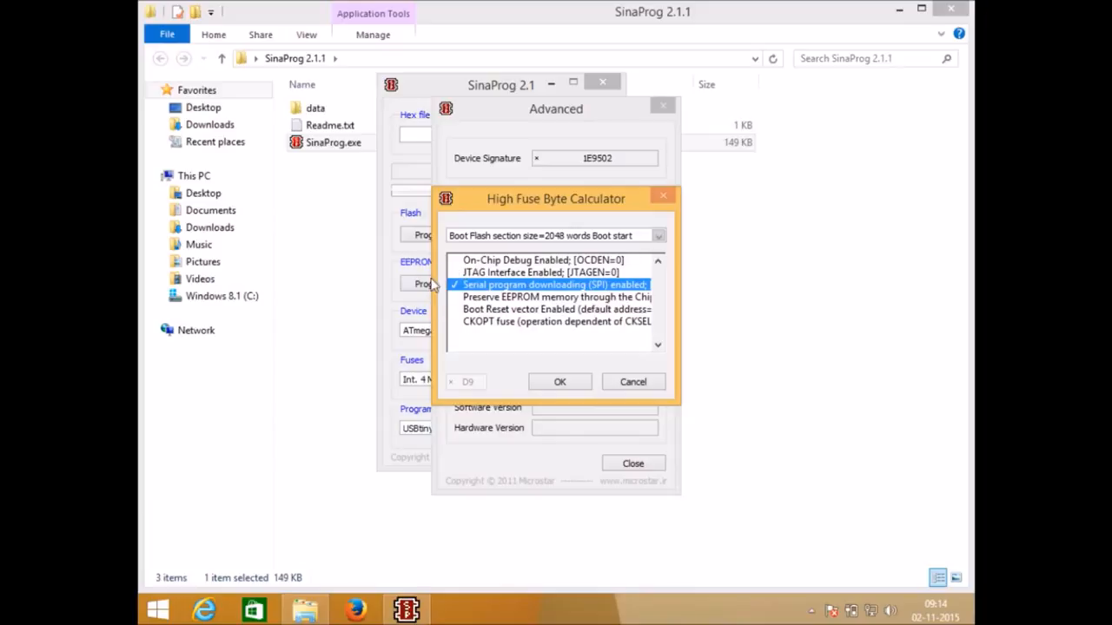
click(560, 385)
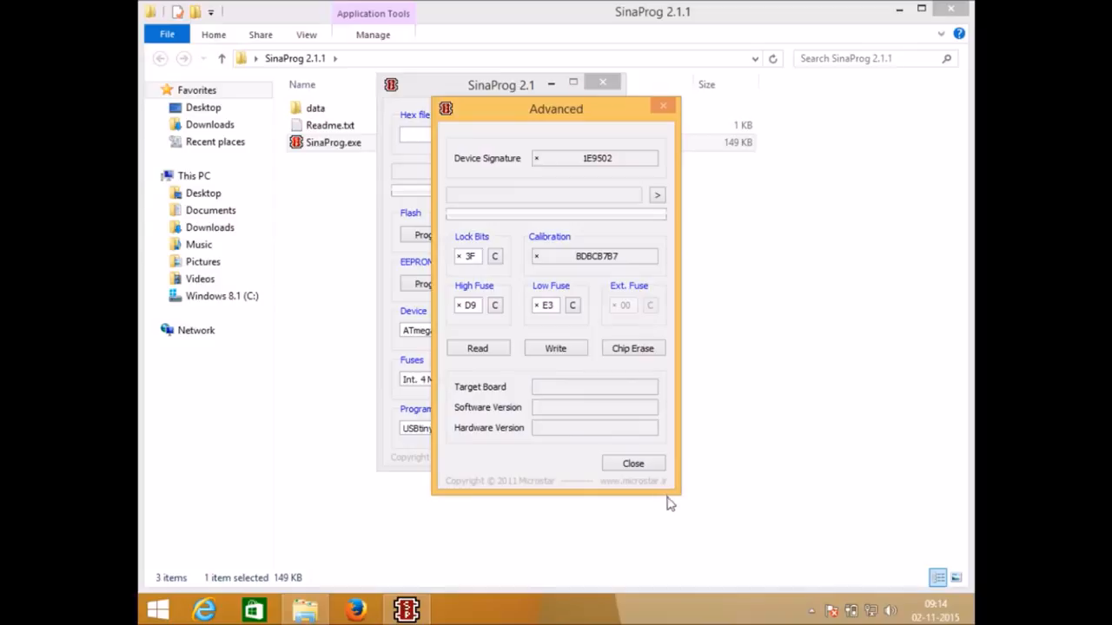
click(635, 465)
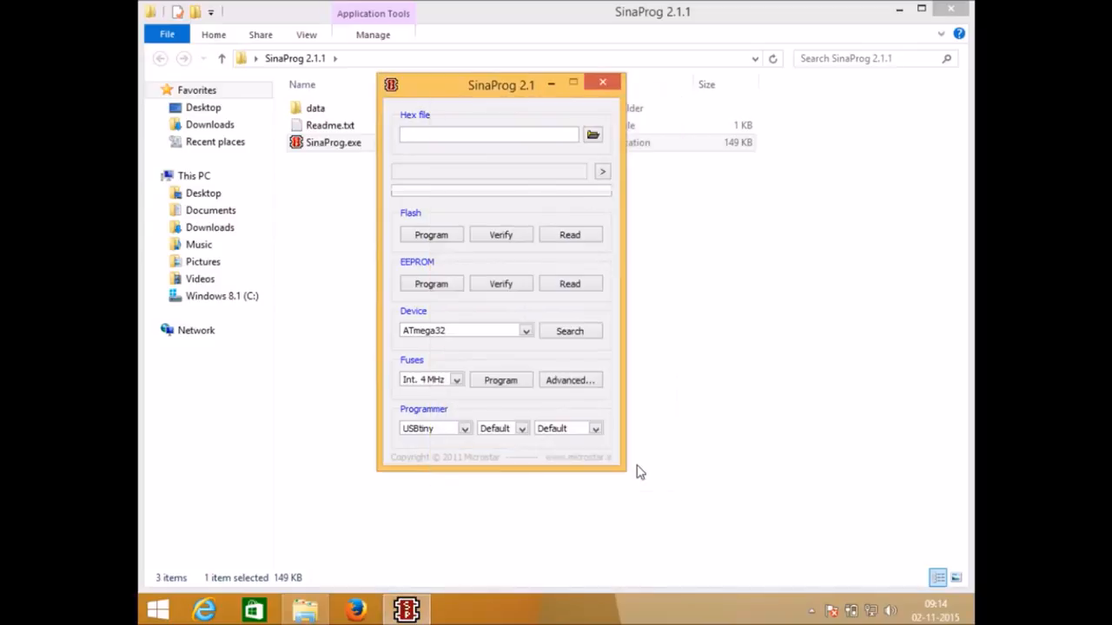